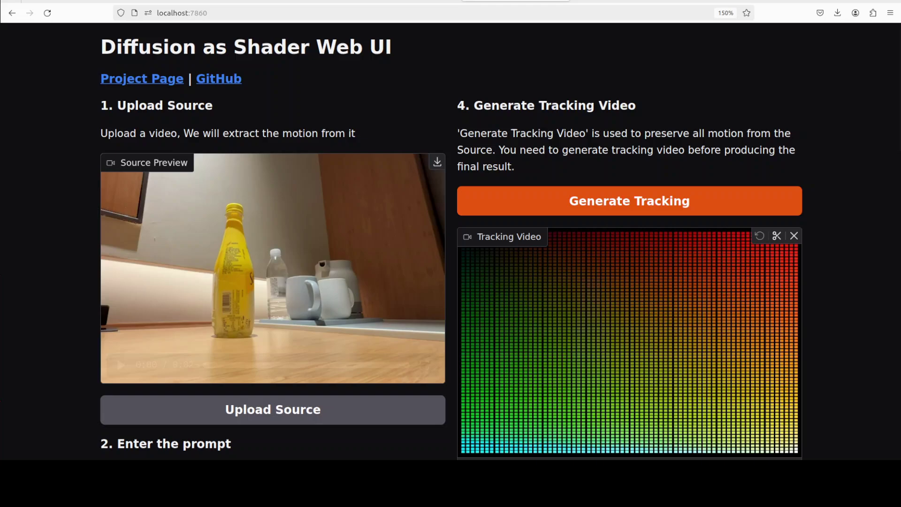
Play the bottle tabletop source clip and look over the prompt and Repaint Image Preview
{"action": "mouse_move", "coordinate": [116, 356]}
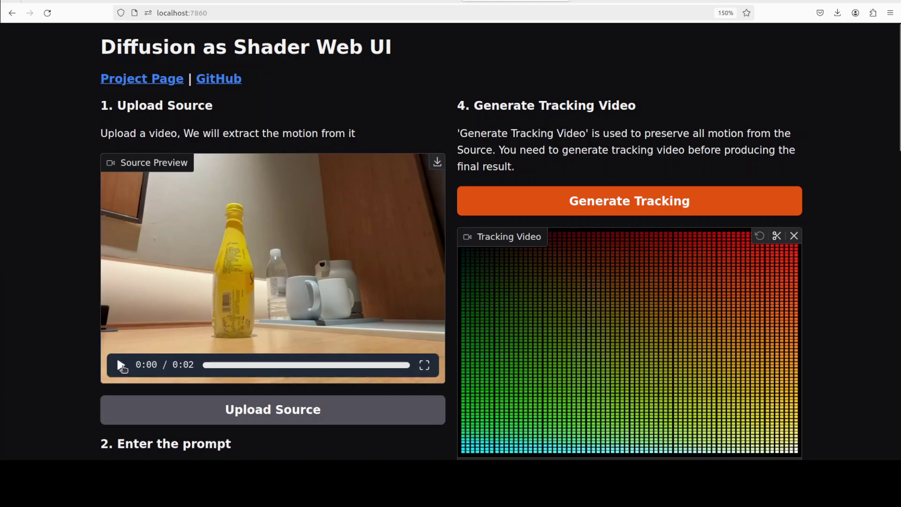
{"action": "left_click", "coordinate": [121, 365]}
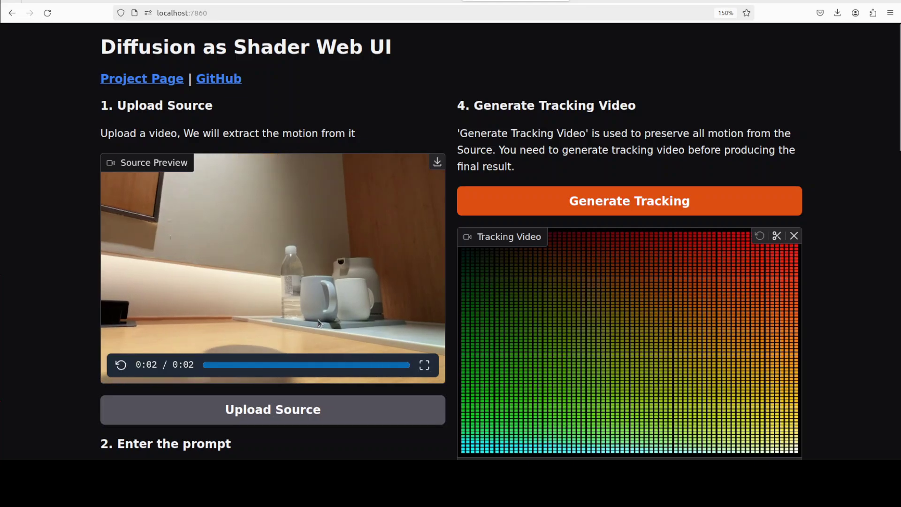
{"action": "scroll", "coordinate": [82, 288], "scroll_direction": "down", "scroll_amount": 3}
{"action": "scroll", "coordinate": [82, 287], "scroll_direction": "down", "scroll_amount": 6}
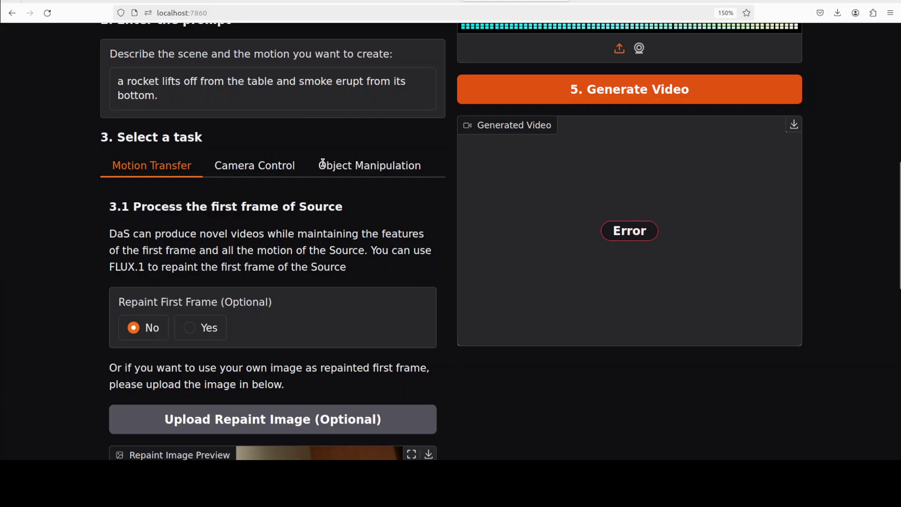
{"action": "scroll", "coordinate": [317, 181], "scroll_direction": "down", "scroll_amount": 5}
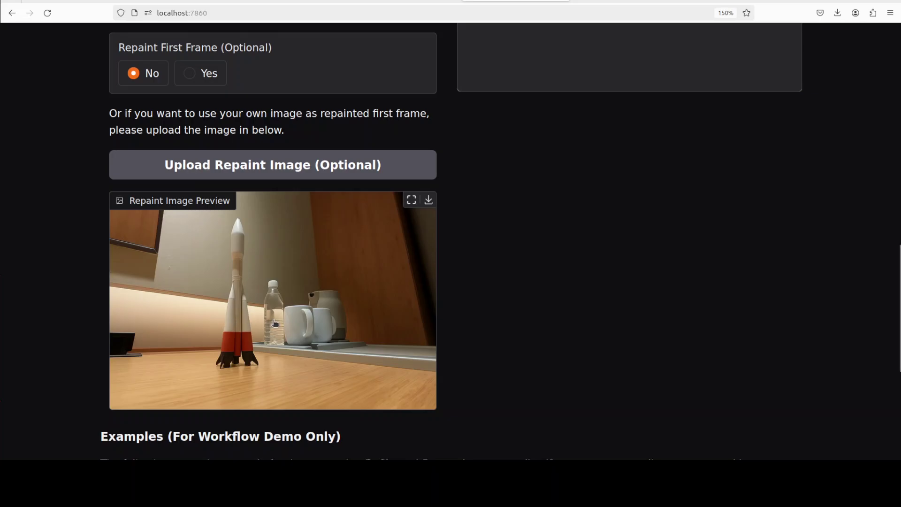
{"action": "scroll", "coordinate": [131, 358], "scroll_direction": "up", "scroll_amount": 8}
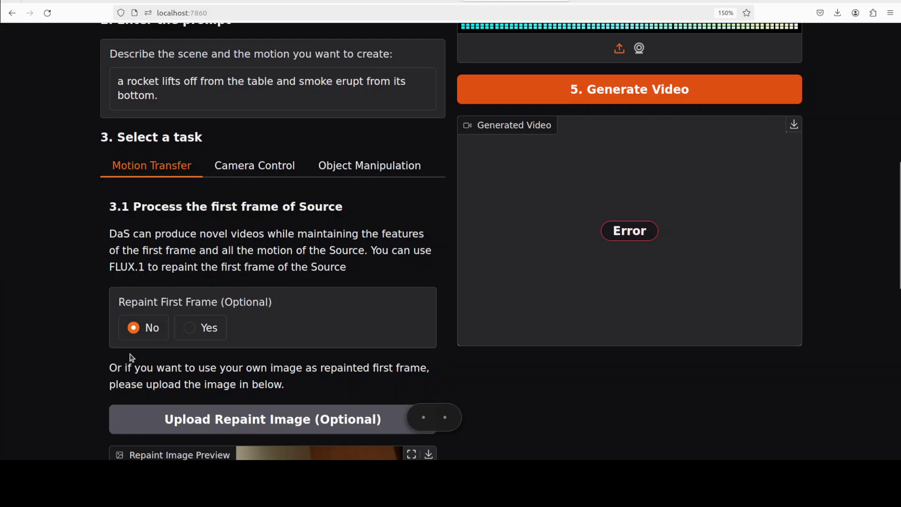
Play the colour-grid tracking video, then start '5. Generate Video' for the rocket lift-off
{"action": "scroll", "coordinate": [142, 343], "scroll_direction": "up", "scroll_amount": 3}
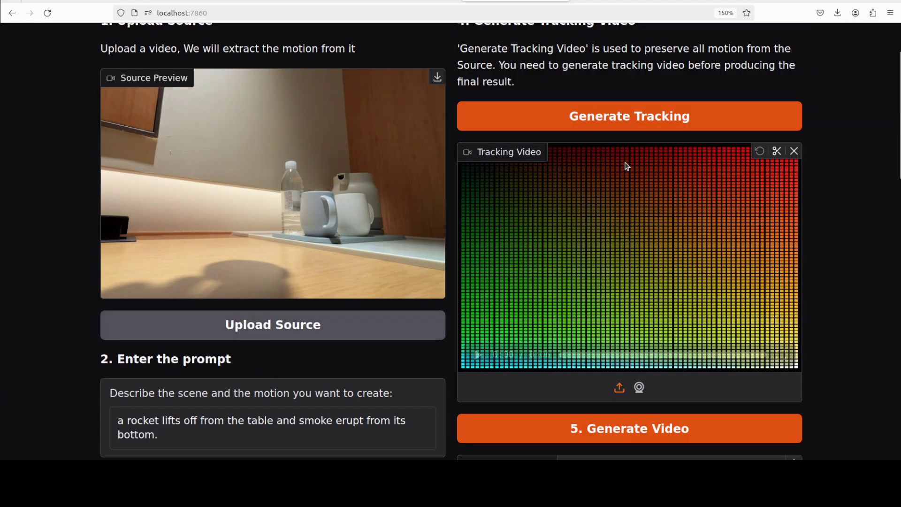
{"action": "left_click", "coordinate": [477, 355]}
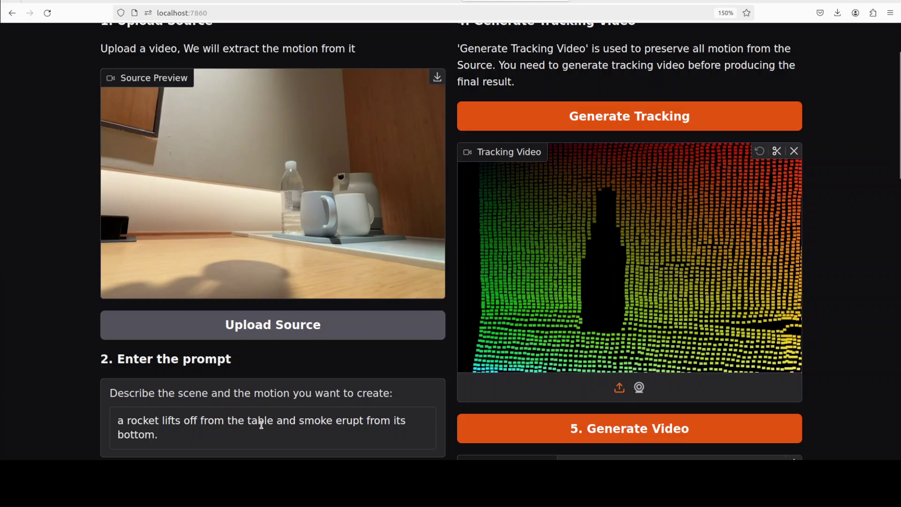
{"action": "mouse_move", "coordinate": [286, 200]}
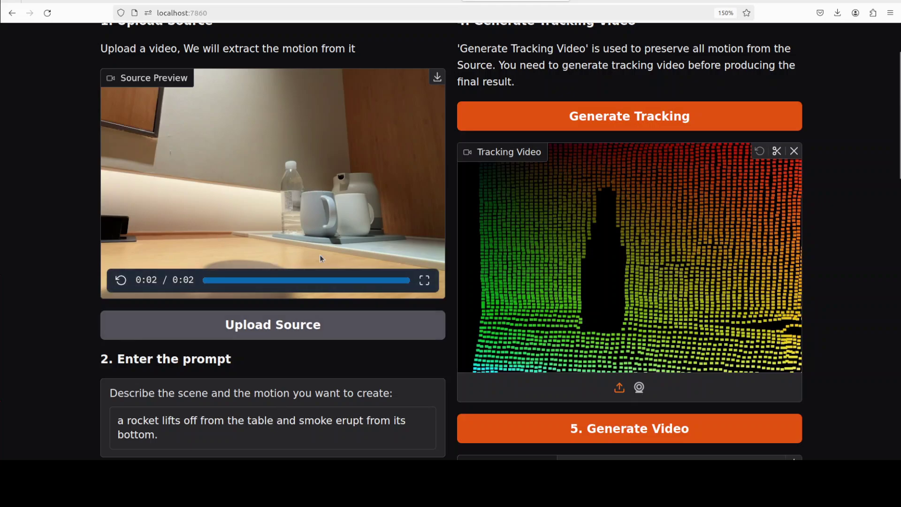
{"action": "left_click", "coordinate": [667, 437]}
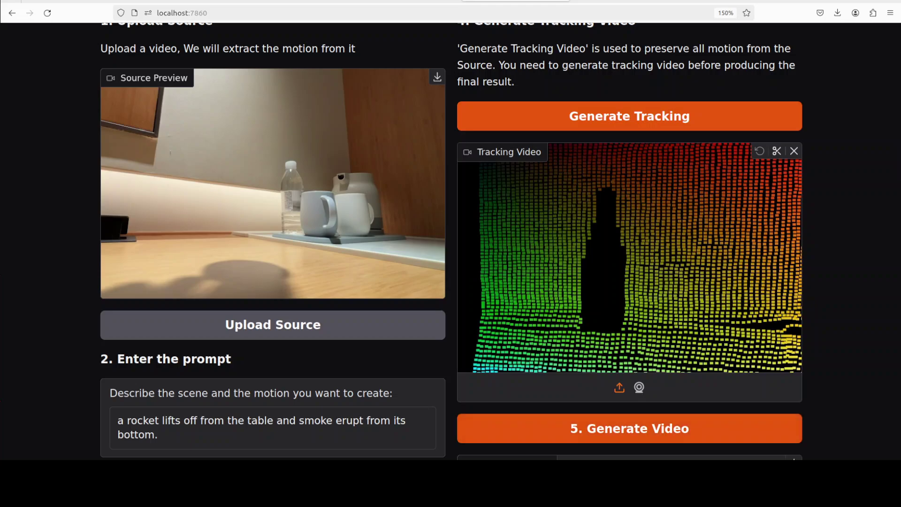
Play the generated rocket lift-off video, then scroll the page back to the top
{"action": "scroll", "coordinate": [450, 242], "scroll_direction": "down", "scroll_amount": 6}
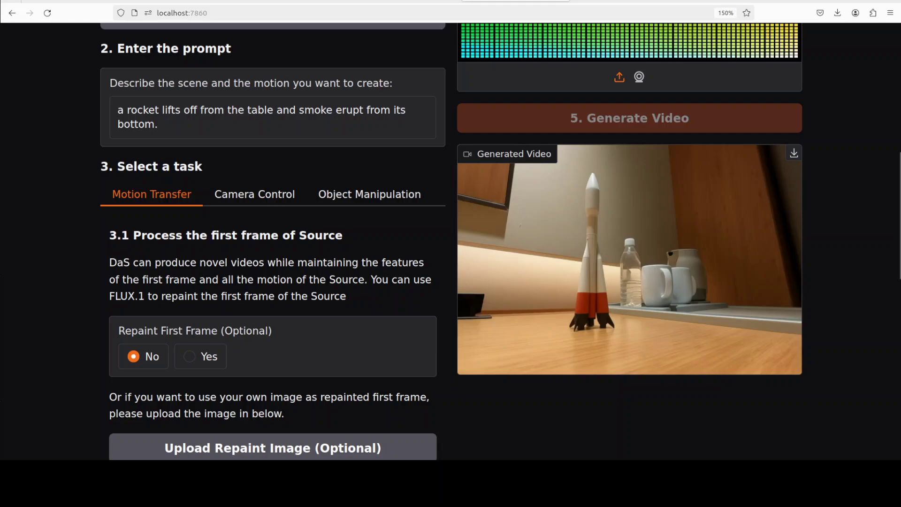
{"action": "mouse_move", "coordinate": [474, 348]}
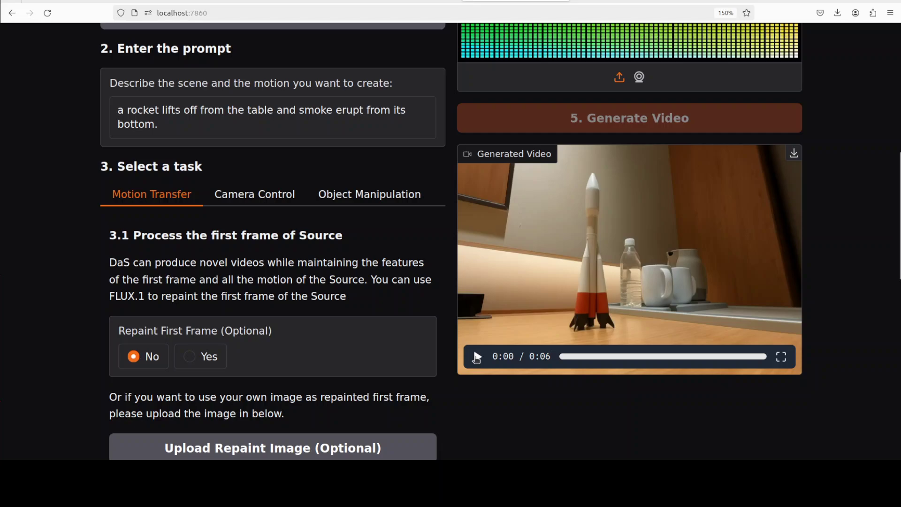
{"action": "left_click", "coordinate": [476, 355]}
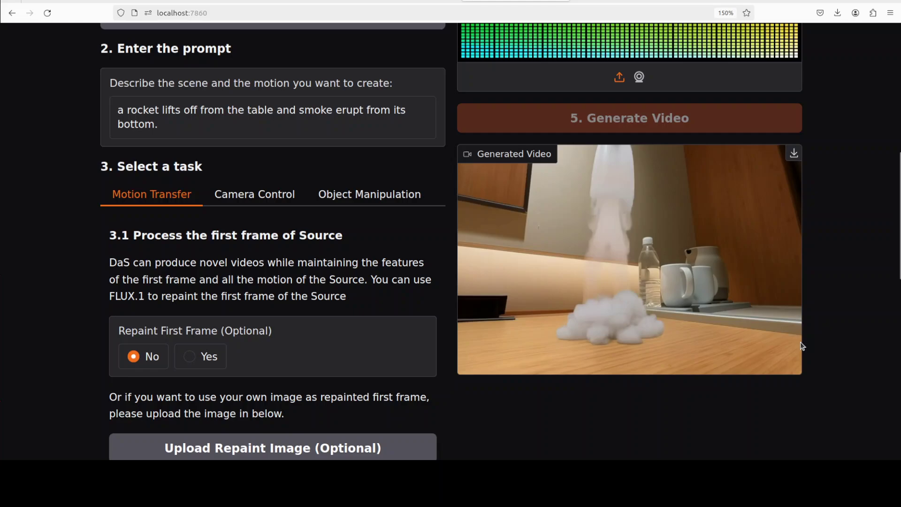
{"action": "scroll", "coordinate": [800, 341], "scroll_direction": "up", "scroll_amount": 4}
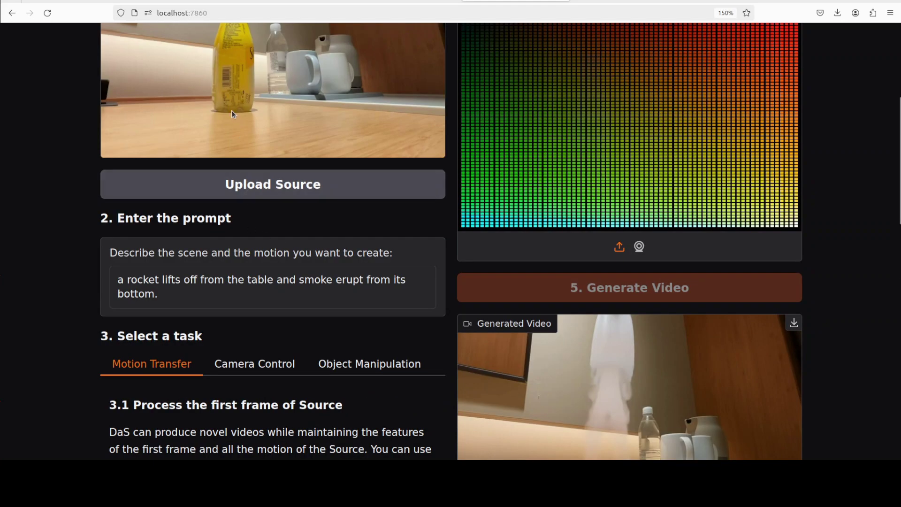
{"action": "scroll", "coordinate": [317, 327], "scroll_direction": "down", "scroll_amount": 1}
{"action": "scroll", "coordinate": [317, 328], "scroll_direction": "down", "scroll_amount": 8}
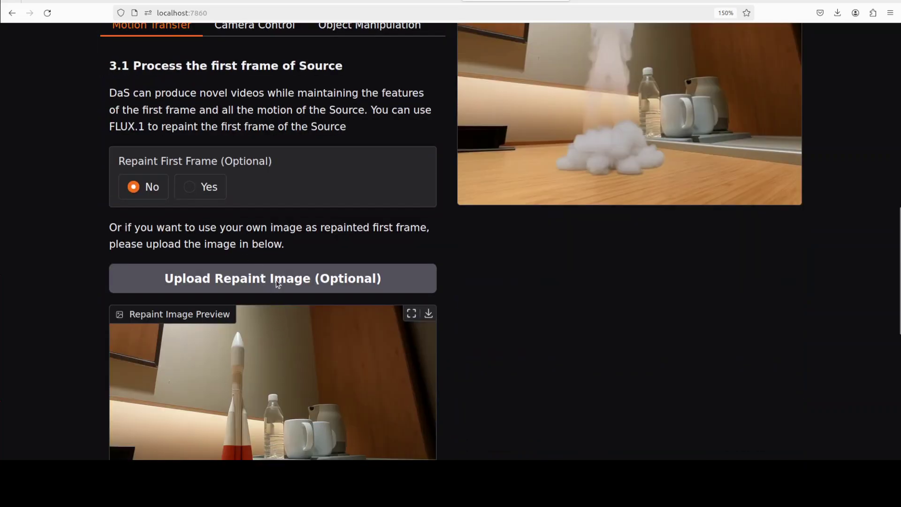
{"action": "scroll", "coordinate": [581, 366], "scroll_direction": "up", "scroll_amount": 5}
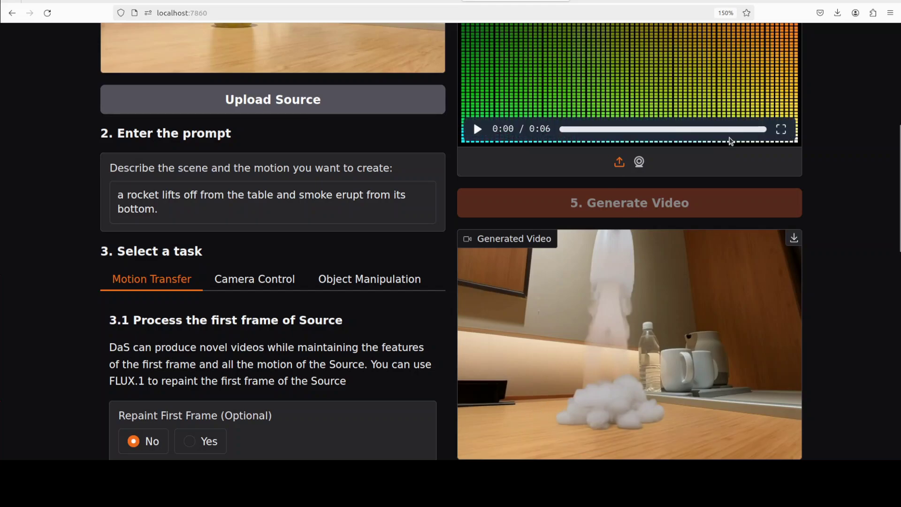
{"action": "scroll", "coordinate": [286, 287], "scroll_direction": "up", "scroll_amount": 6}
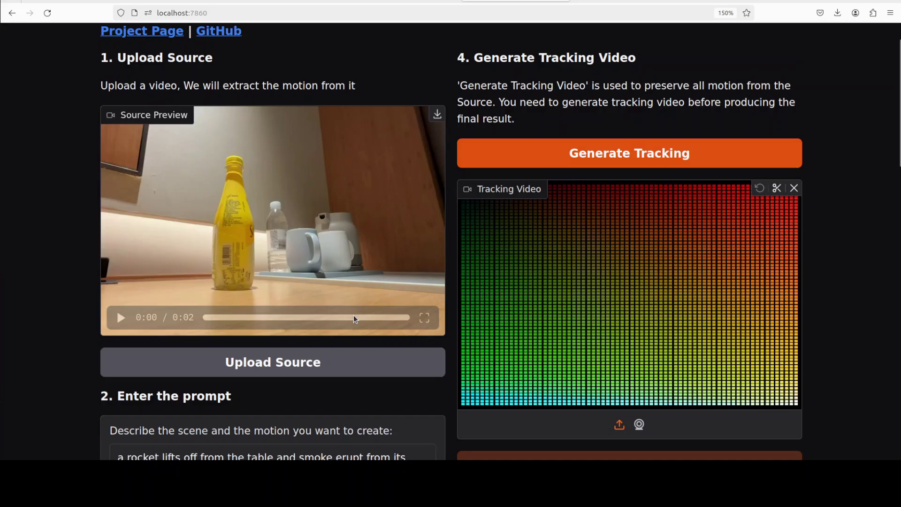
Look over the Diffusion as Shader GitHub README, then switch to the dat1.co tab
{"action": "key", "text": "ctrl+shift+Tab"}
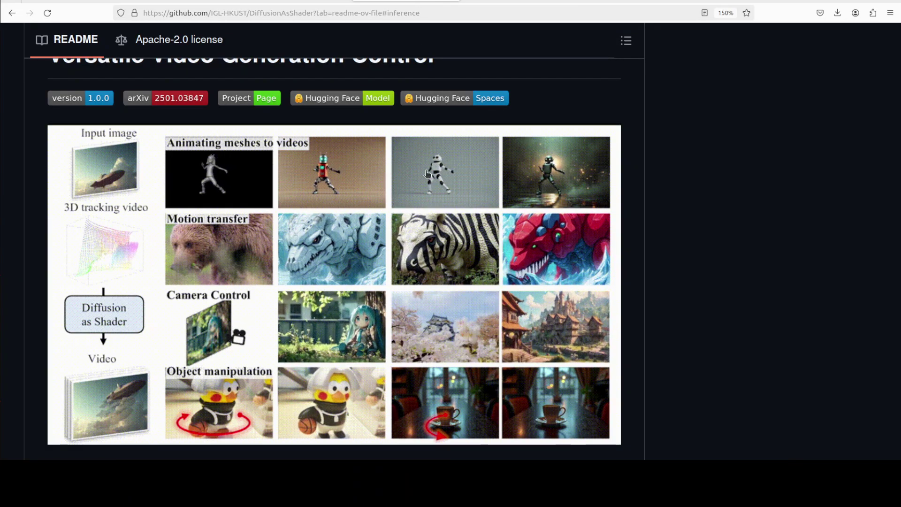
{"action": "scroll", "coordinate": [434, 204], "scroll_direction": "up", "scroll_amount": 4}
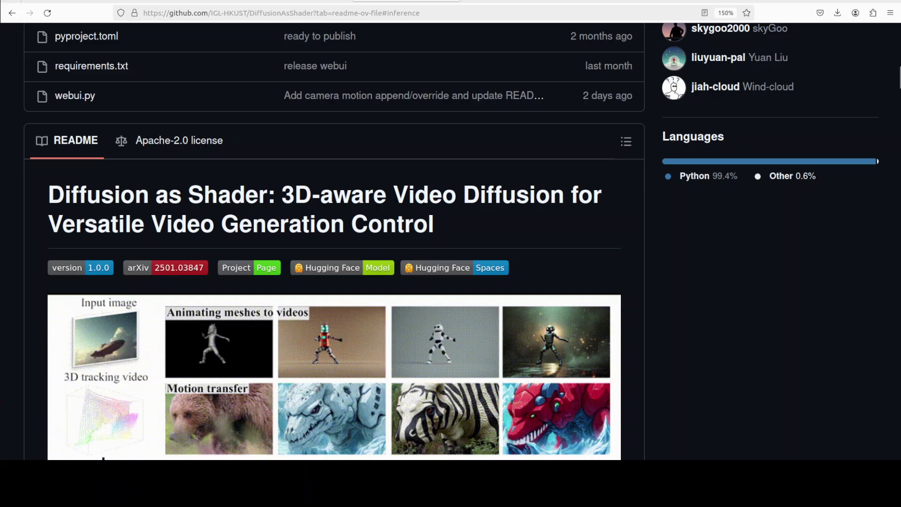
{"action": "left_click", "coordinate": [197, 0]}
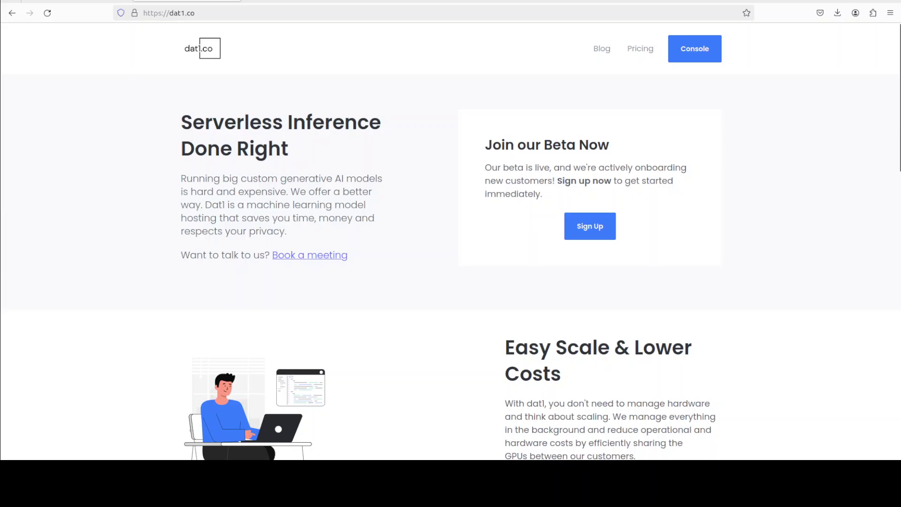
Return from dat1.co to the DiffusionAsShader GitHub README tab with Ctrl+Tab
{"action": "key", "text": "ctrl+Tab"}
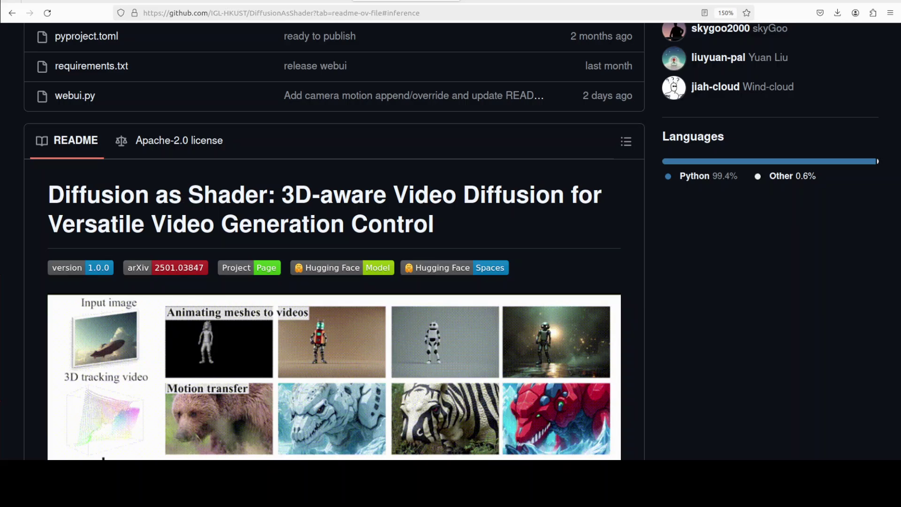
{"action": "scroll", "coordinate": [295, 421], "scroll_direction": "down", "scroll_amount": 1}
{"action": "scroll", "coordinate": [296, 422], "scroll_direction": "down", "scroll_amount": 3}
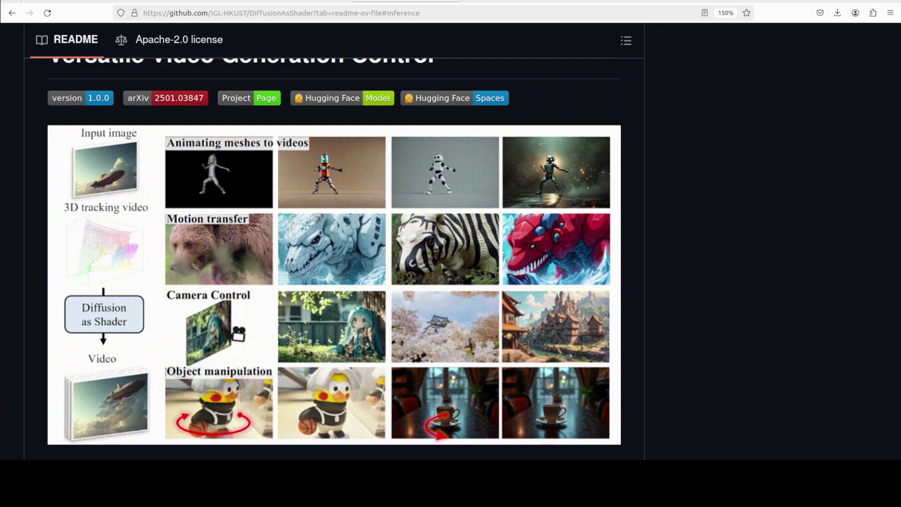
In a new terminal, clone the DiffusionAsShader repository and cd into it
{"action": "key", "text": "ctrl+alt+t"}
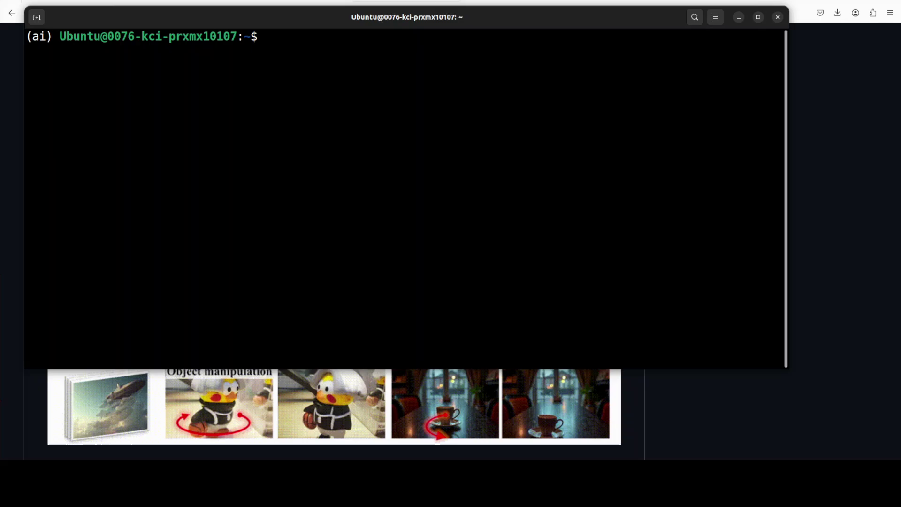
{"action": "right_click", "coordinate": [267, 75]}
{"action": "left_click", "coordinate": [279, 107]}
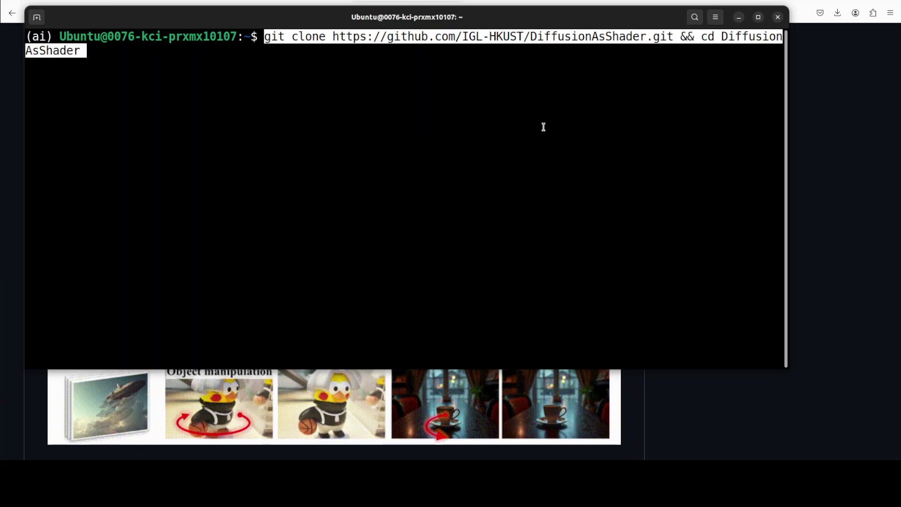
{"action": "key", "text": "Return"}
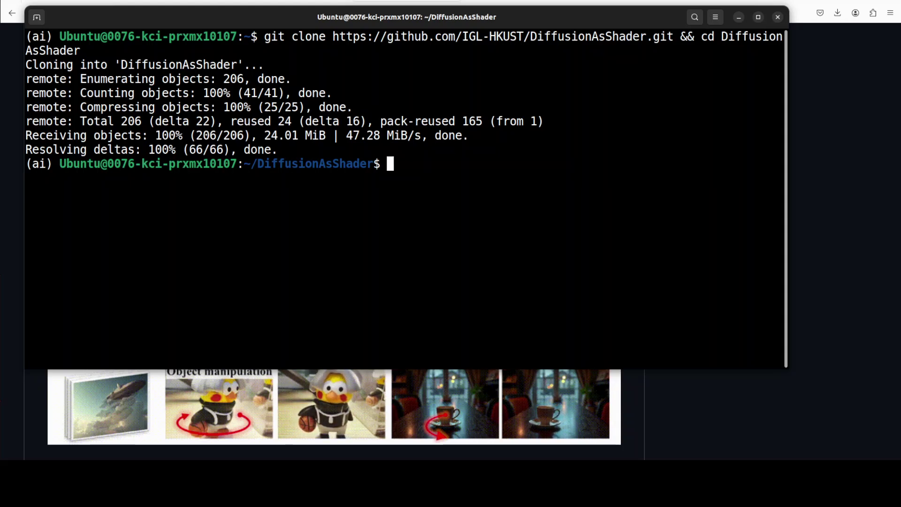
Install the Python dependencies with 'pip install -r requirements.txt'
{"action": "right_click", "coordinate": [298, 200]}
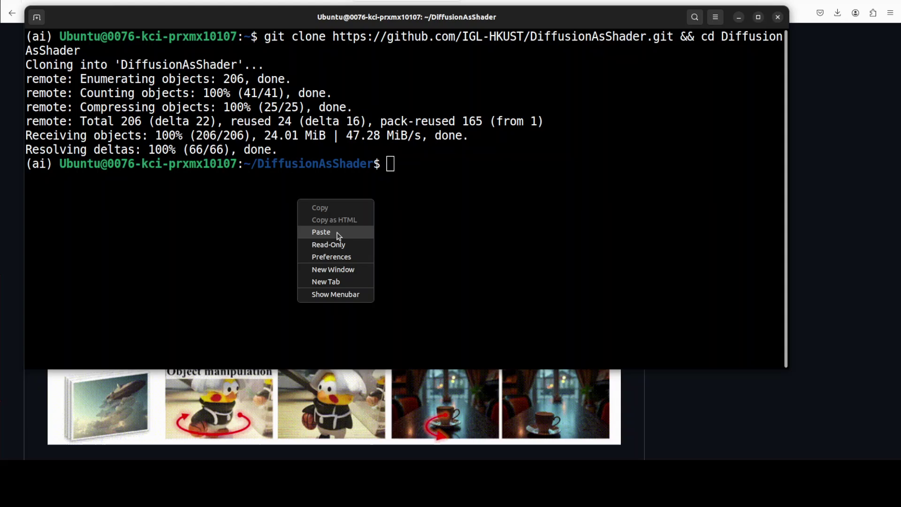
{"action": "left_click", "coordinate": [338, 232]}
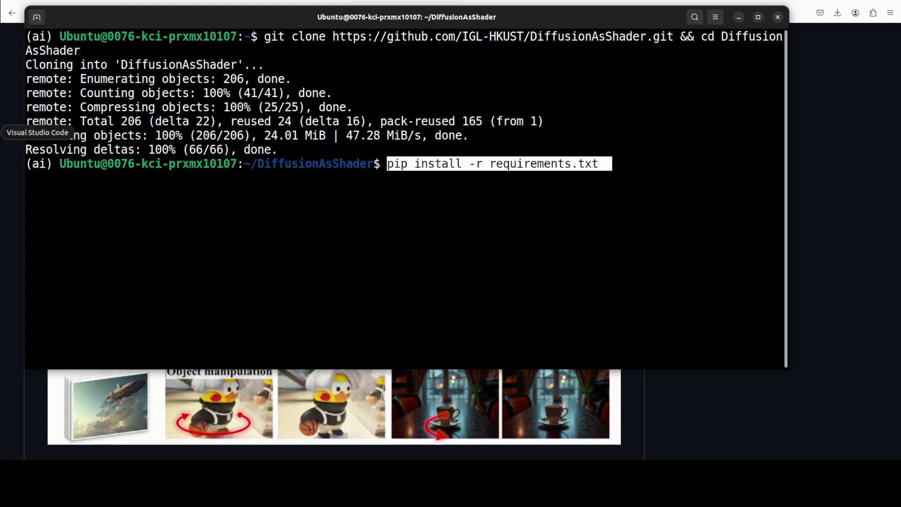
{"action": "key", "text": "Return"}
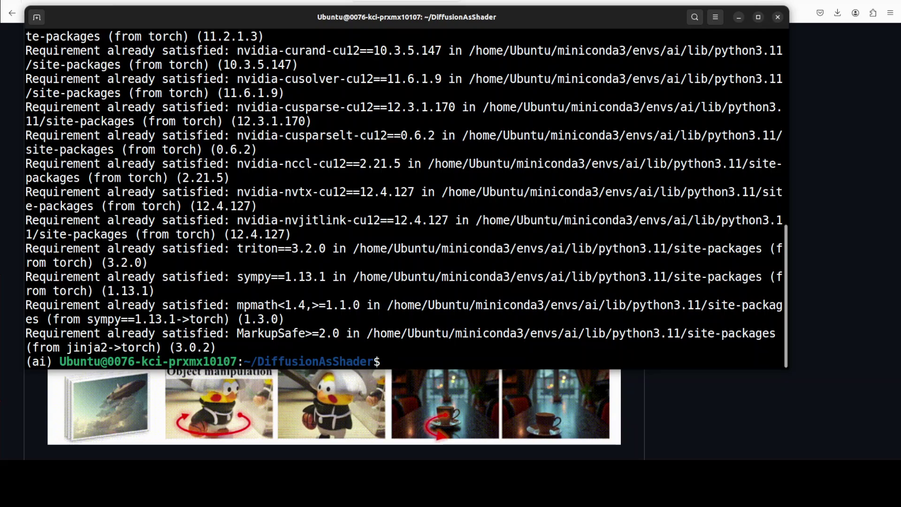
Paste the web UI launch command, then erase it from the prompt
{"action": "right_click", "coordinate": [343, 198]}
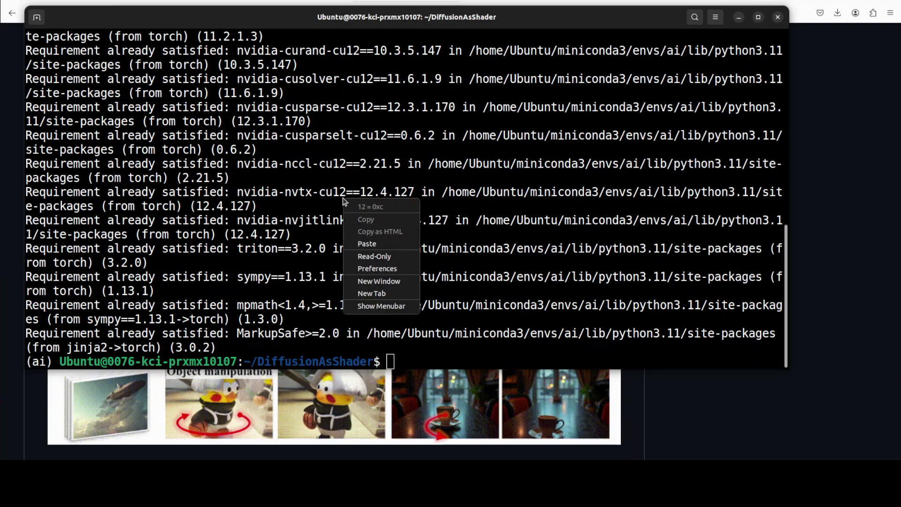
{"action": "left_click", "coordinate": [377, 244]}
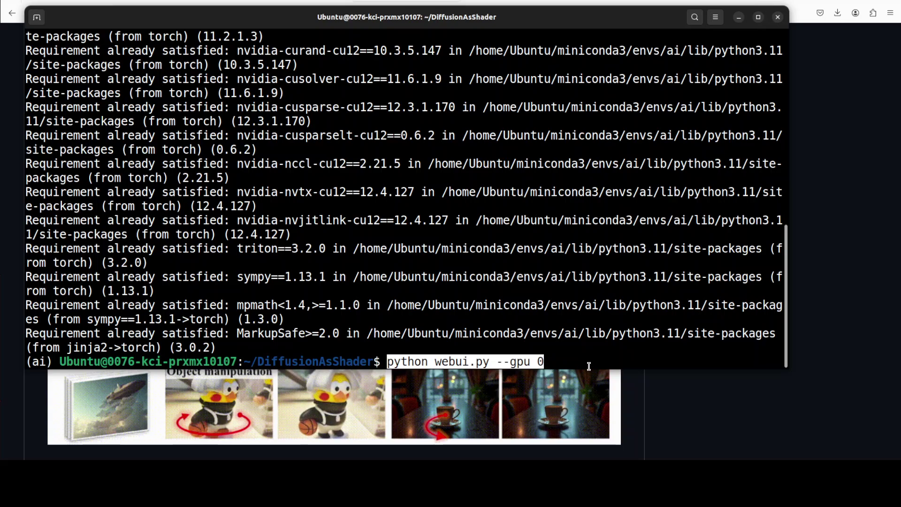
{"action": "key", "text": "BackSpace"}
{"action": "key", "text": "BackSpace"}
{"action": "key", "text": "BackSpace"}
{"action": "key", "text": "BackSpace"}
{"action": "key", "text": "BackSpace"}
{"action": "key", "text": "BackSpace"}
{"action": "key", "text": "BackSpace"}
{"action": "key", "text": "BackSpace"}
{"action": "key", "text": "BackSpace"}
{"action": "key", "text": "BackSpace"}
{"action": "key", "text": "BackSpace"}
{"action": "key", "text": "BackSpace"}
{"action": "key", "text": "BackSpace"}
{"action": "key", "text": "BackSpace"}
{"action": "key", "text": "BackSpace"}
{"action": "key", "text": "BackSpace"}
{"action": "key", "text": "BackSpace"}
{"action": "key", "text": "BackSpace"}
{"action": "key", "text": "BackSpace"}
{"action": "key", "text": "BackSpace"}
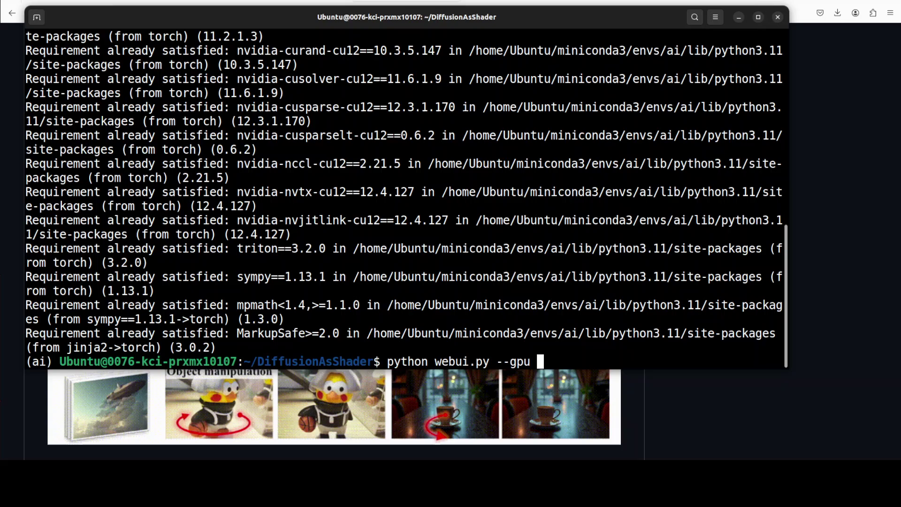
{"action": "key", "text": "BackSpace"}
{"action": "key", "text": "BackSpace"}
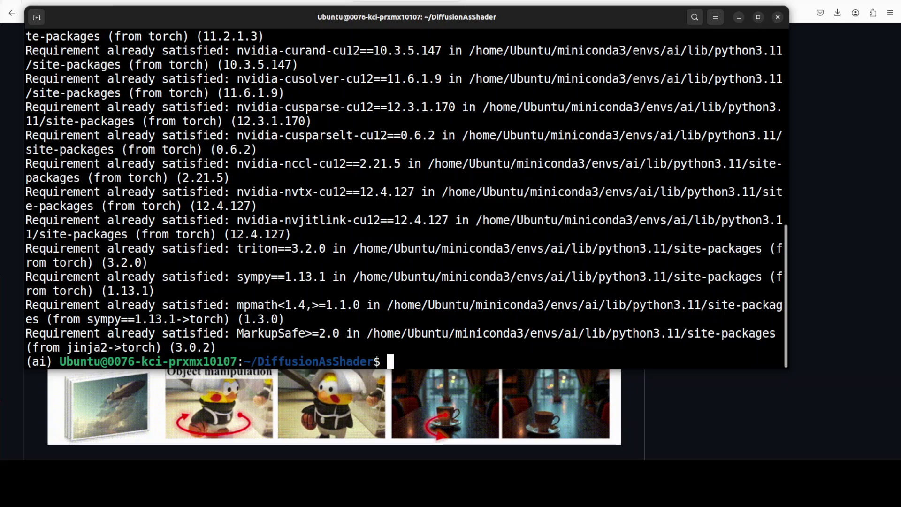
Run nvidia-smi to check the GPUs, then launch 'python webui.py --gpu 0' on port 7860
{"action": "type", "text": "nvidia-sm"}
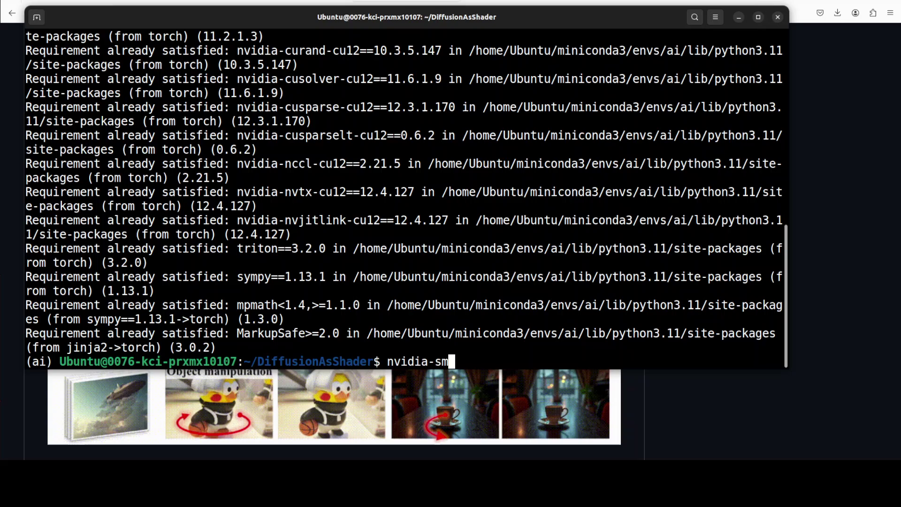
{"action": "type", "text": "i"}
{"action": "key", "text": "Return"}
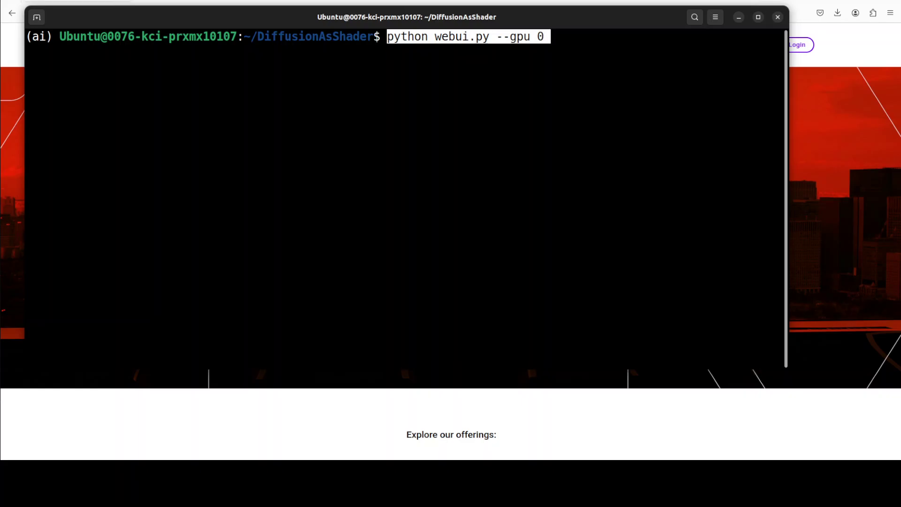
{"action": "key", "text": "Return"}
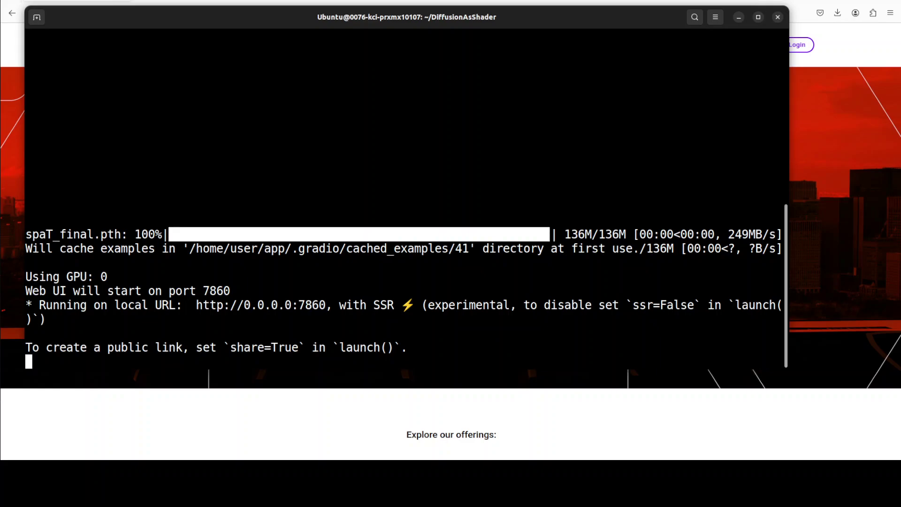
{"action": "key", "text": "alt+Tab"}
{"action": "key", "text": "ctrl+t"}
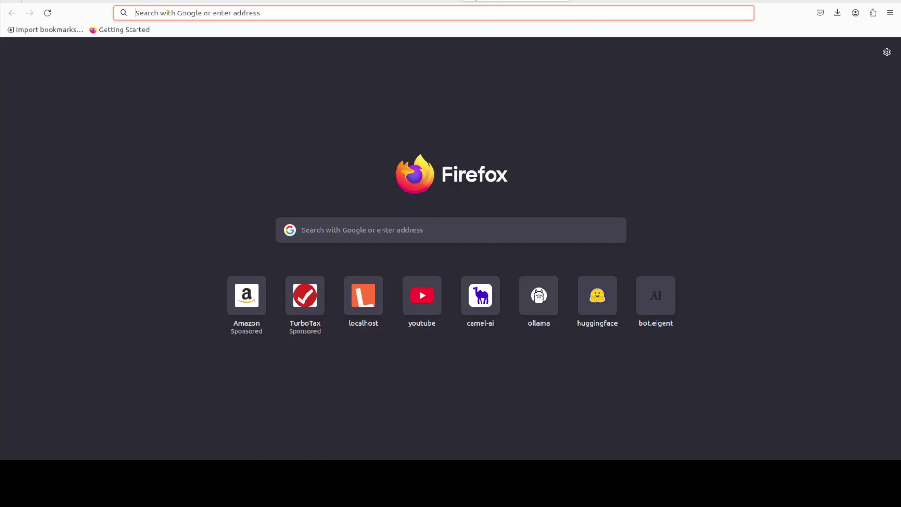
{"action": "type", "text": "http://localhost:7860"}
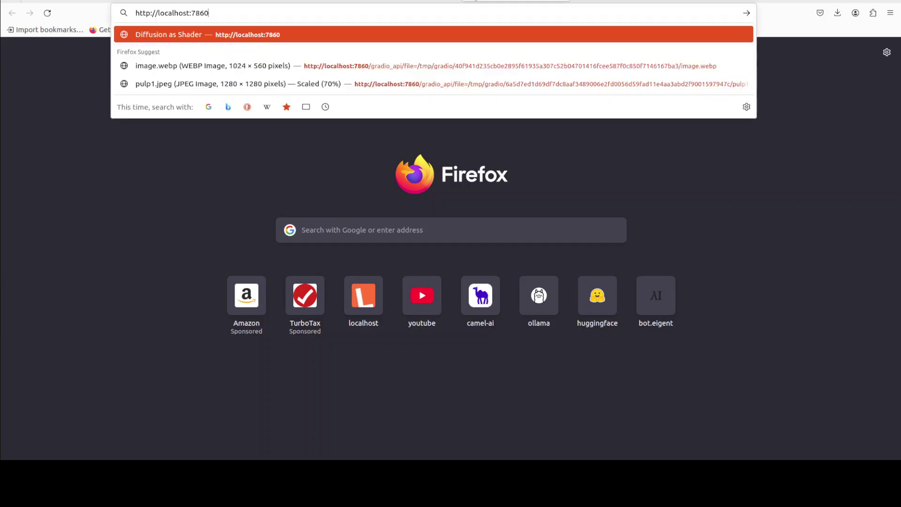
{"action": "key", "text": "Return"}
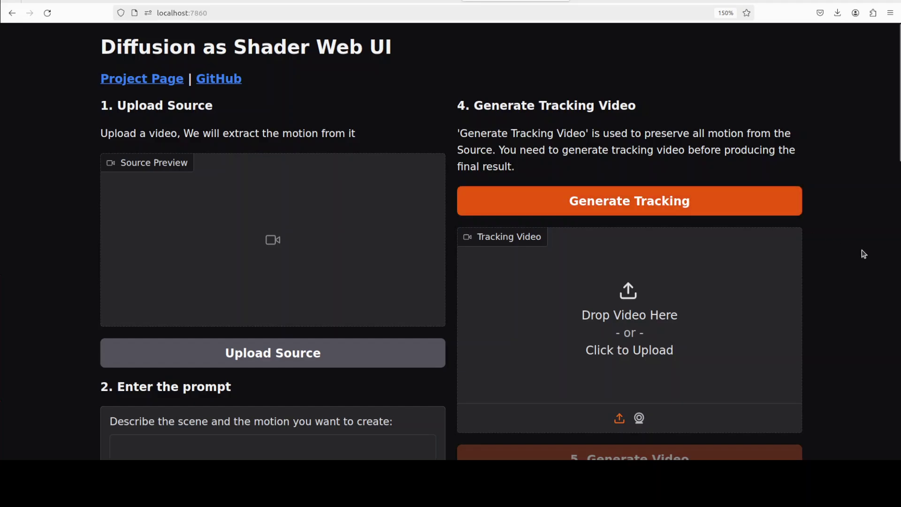
{"action": "left_click", "coordinate": [270, 362]}
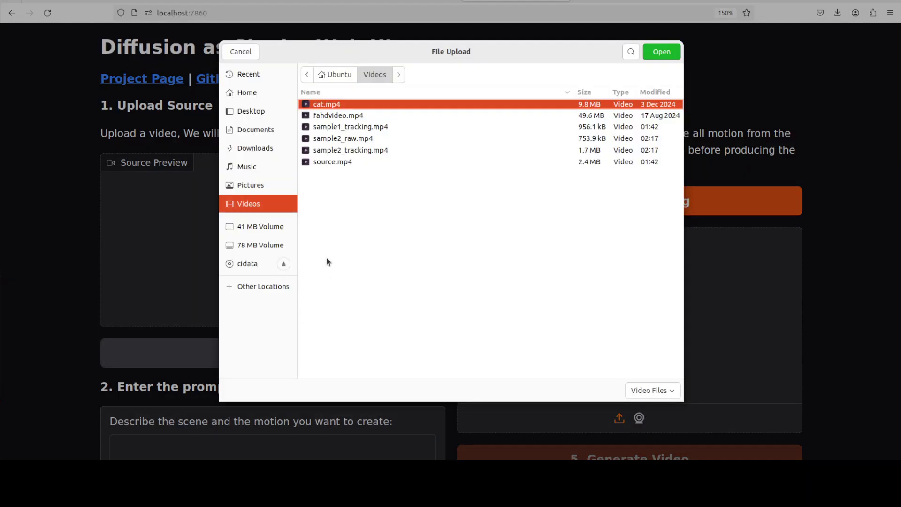
{"action": "double_click", "coordinate": [351, 140]}
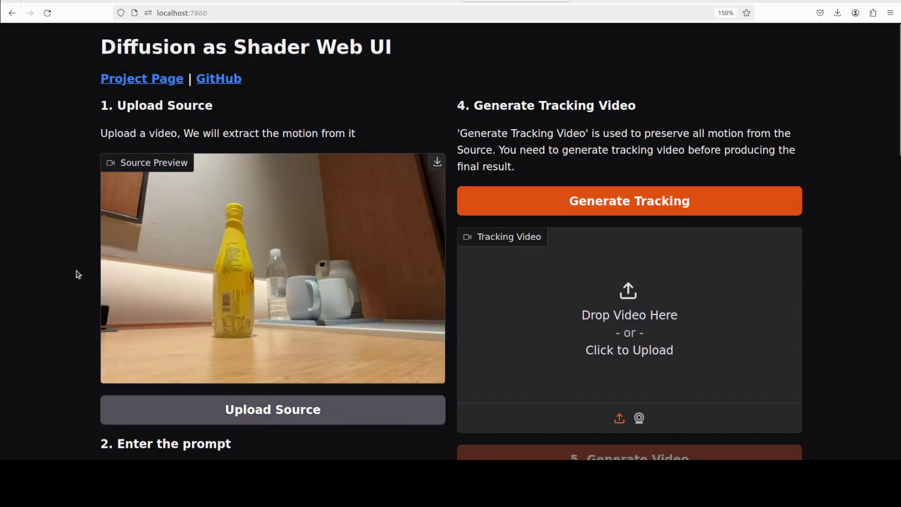
Paste the rocket lift-off prompt into the scene description field
{"action": "scroll", "coordinate": [77, 274], "scroll_direction": "down", "scroll_amount": 5}
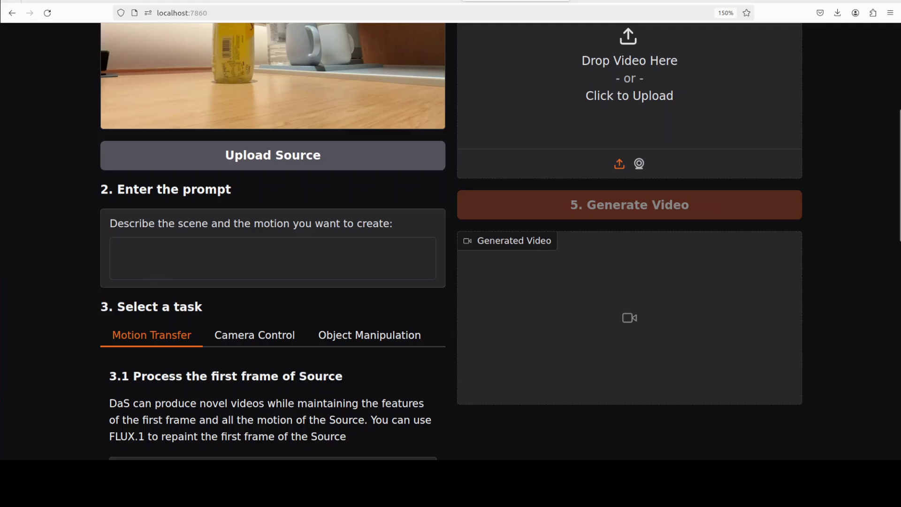
{"action": "left_click", "coordinate": [261, 258]}
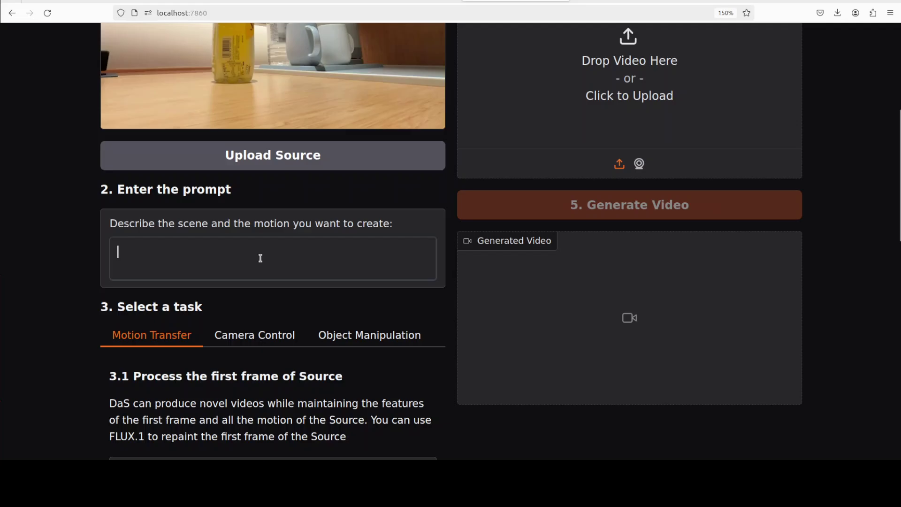
{"action": "type", "text": "a rocket lifts off from the table and smoke erupt from its bottom."}
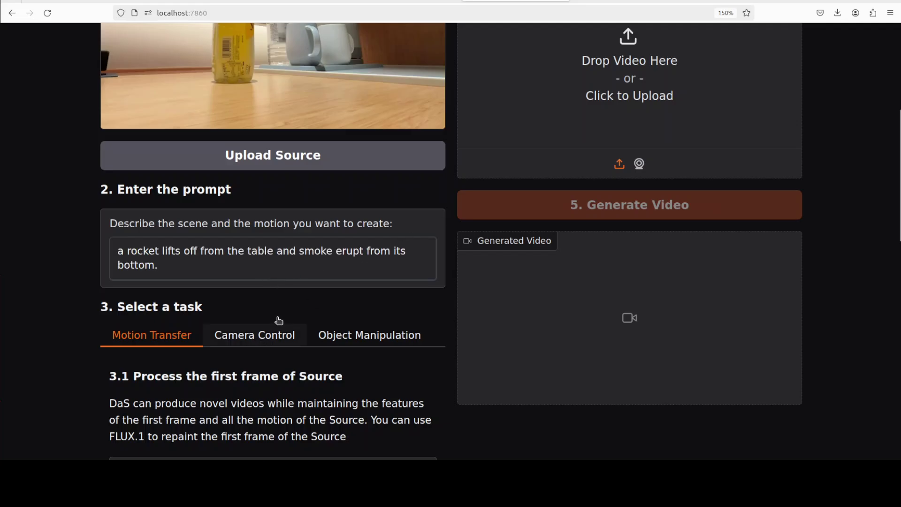
Load image.webp from the Videos folder as the repaint image
{"action": "scroll", "coordinate": [282, 321], "scroll_direction": "down", "scroll_amount": 5}
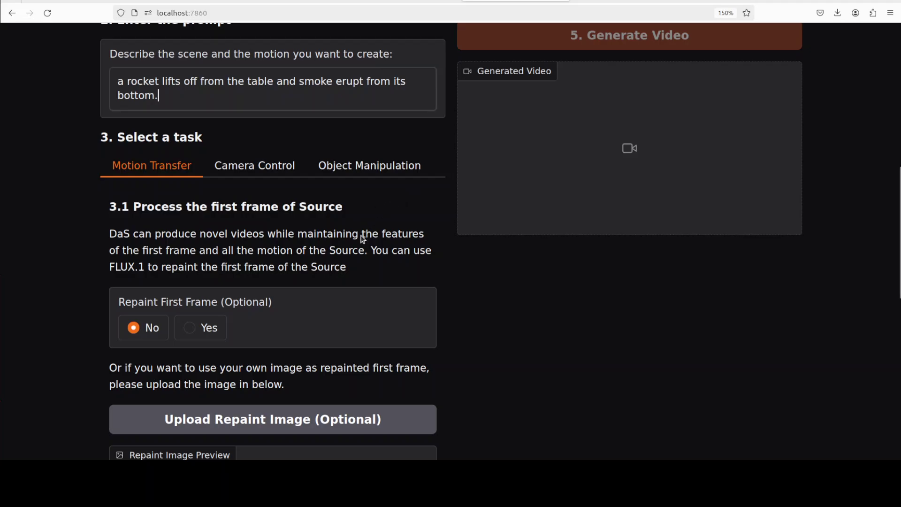
{"action": "scroll", "coordinate": [360, 235], "scroll_direction": "down", "scroll_amount": 2}
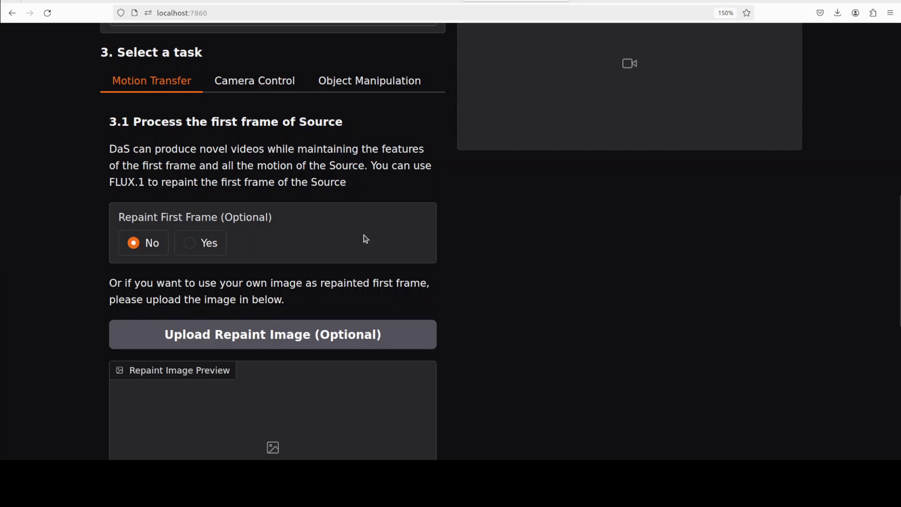
{"action": "scroll", "coordinate": [363, 240], "scroll_direction": "down", "scroll_amount": 2}
{"action": "scroll", "coordinate": [365, 238], "scroll_direction": "down", "scroll_amount": 2}
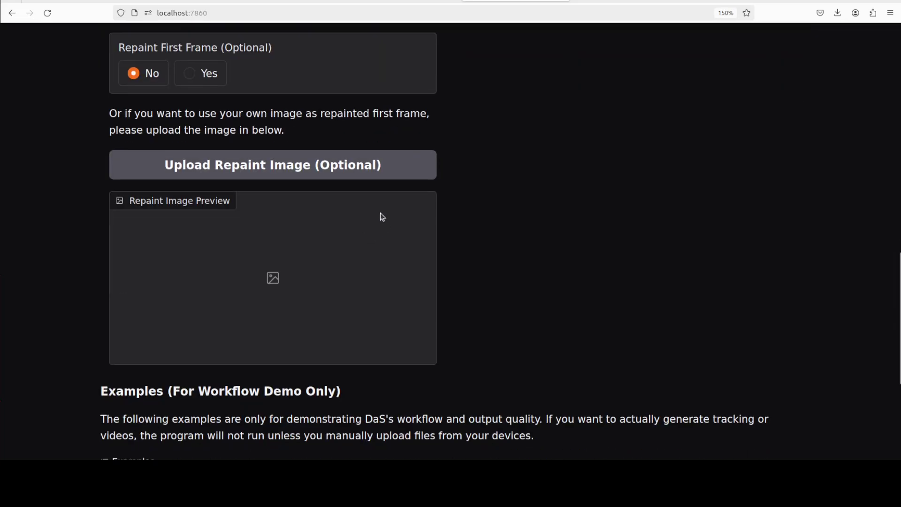
{"action": "left_click", "coordinate": [255, 169]}
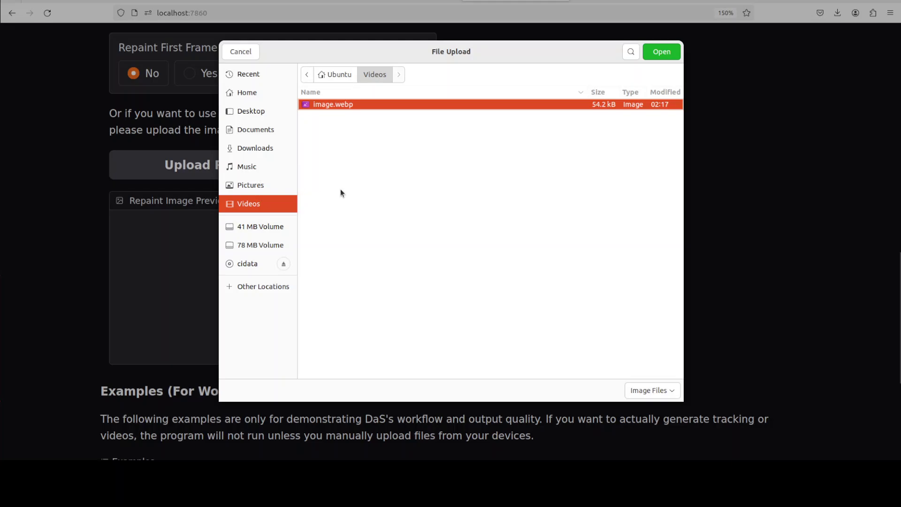
{"action": "left_click", "coordinate": [337, 104]}
{"action": "double_click", "coordinate": [338, 104]}
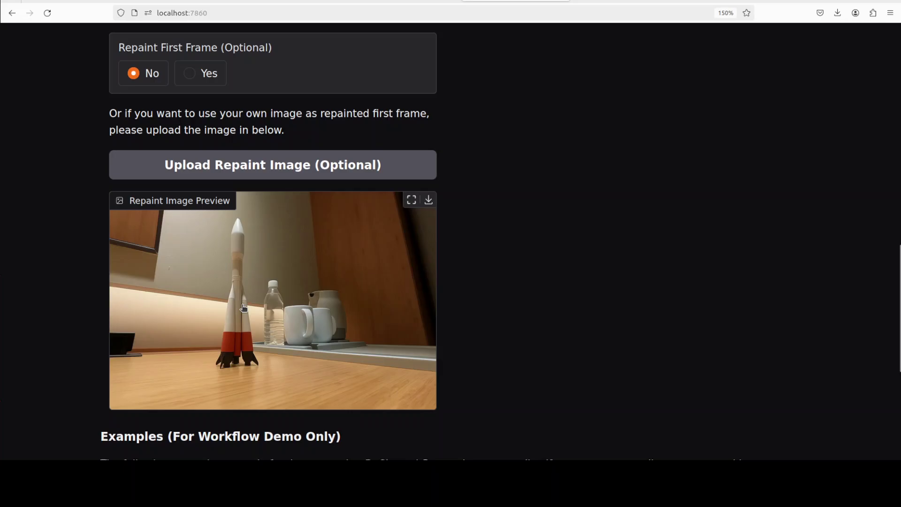
{"action": "scroll", "coordinate": [448, 306], "scroll_direction": "up", "scroll_amount": 8}
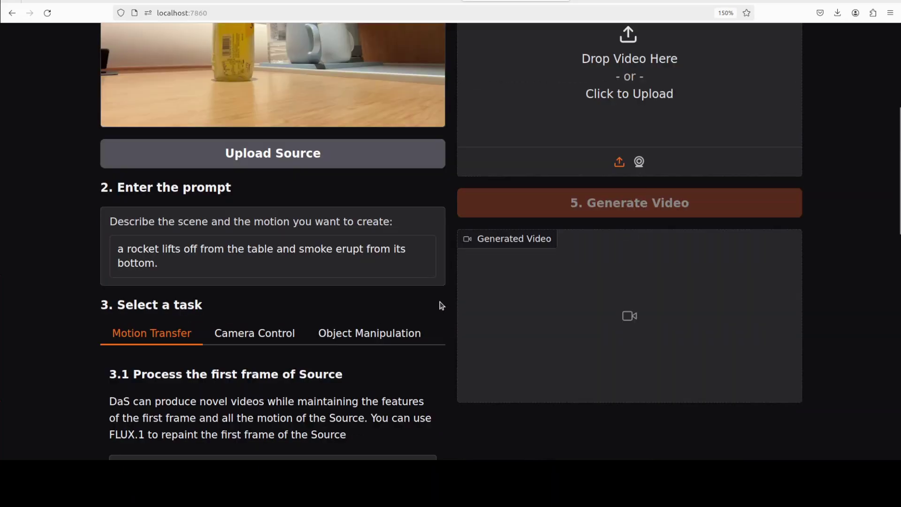
{"action": "scroll", "coordinate": [442, 306], "scroll_direction": "up", "scroll_amount": 4}
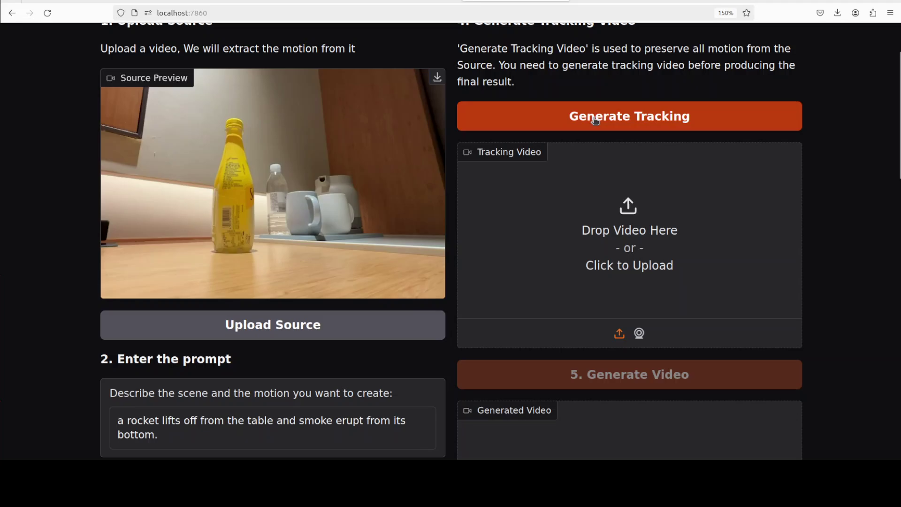
Start Generate Tracking to build the tracking video from the bottle source clip
{"action": "left_click", "coordinate": [596, 121]}
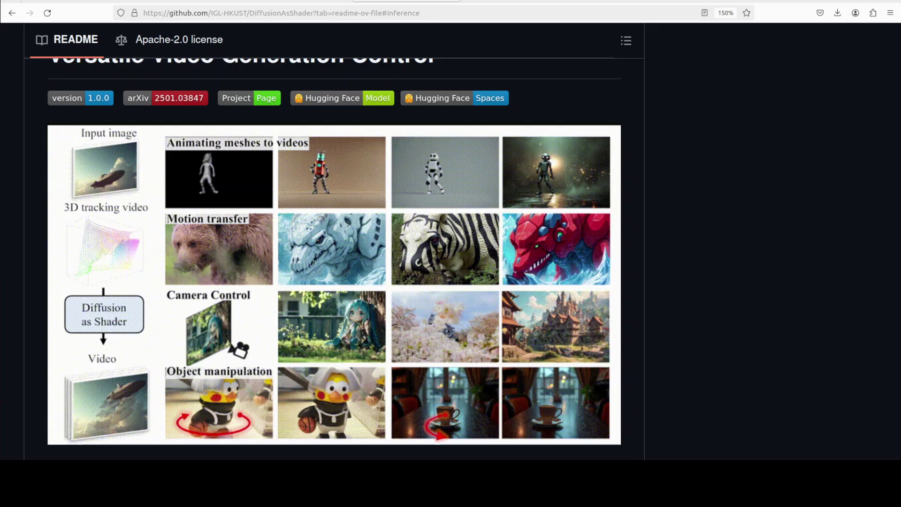
Return to the localhost:7860 demo and scroll down to the generated 6-second rocket video
{"action": "key", "text": "ctrl+Tab"}
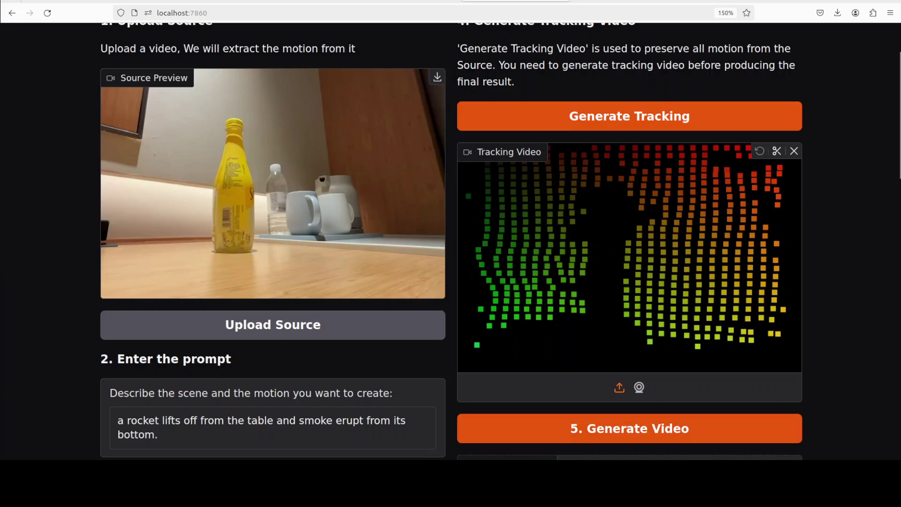
{"action": "scroll", "coordinate": [451, 241], "scroll_direction": "down", "scroll_amount": 3}
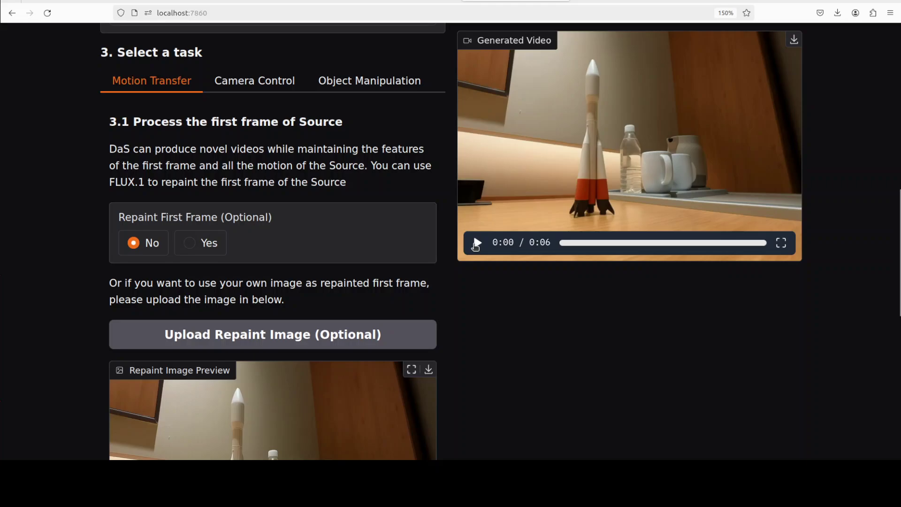
Play the generated rocket liftoff video, then go back to the DiffusionAsShader GitHub tab
{"action": "left_click", "coordinate": [477, 243]}
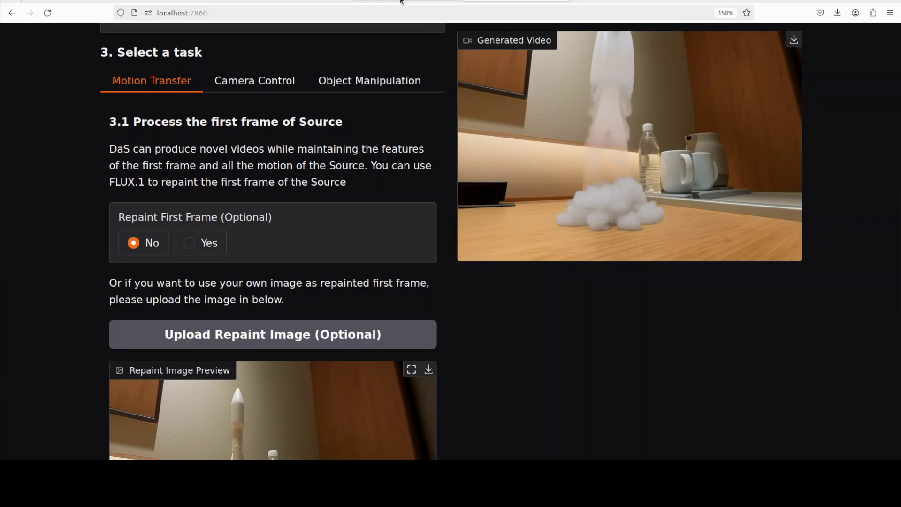
{"action": "left_click", "coordinate": [401, 3]}
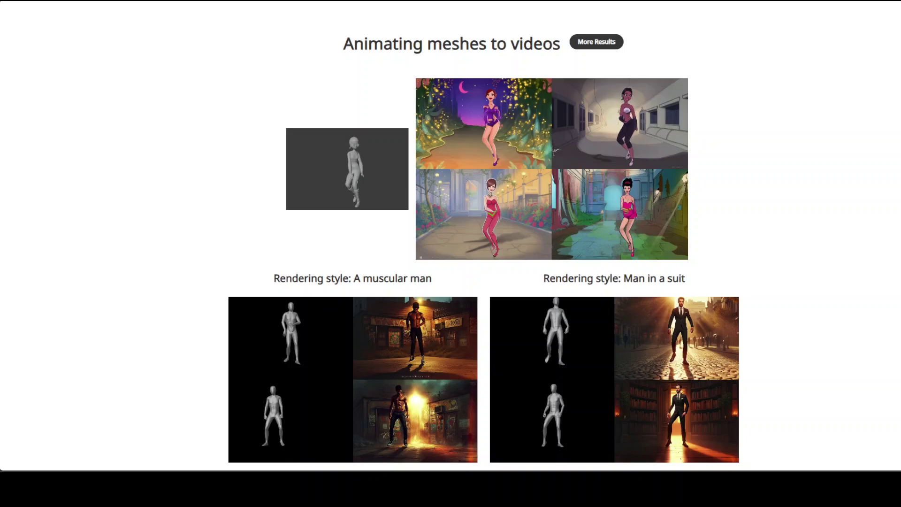
Scroll down through the Animating meshes, Camera Control, Spiral and Motion Transfer examples
{"action": "scroll", "coordinate": [484, 253], "scroll_direction": "down", "scroll_amount": 3}
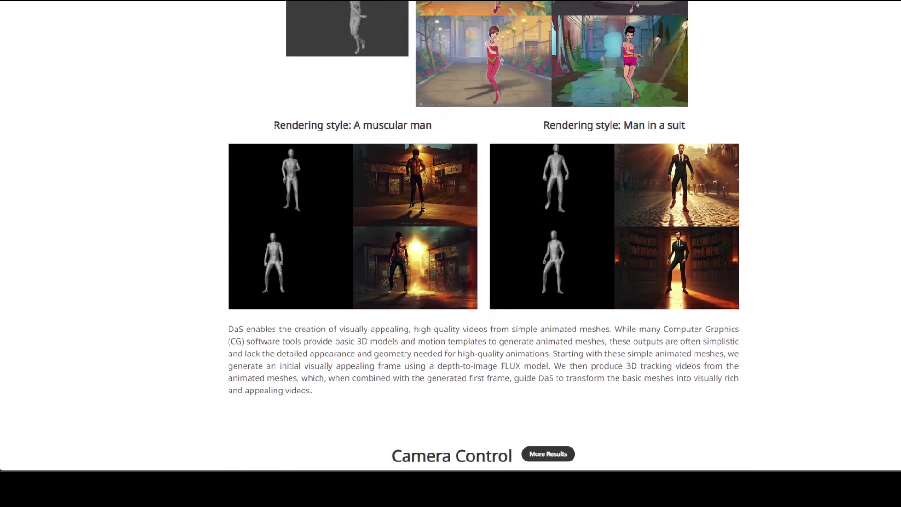
{"action": "scroll", "coordinate": [483, 254], "scroll_direction": "down", "scroll_amount": 1}
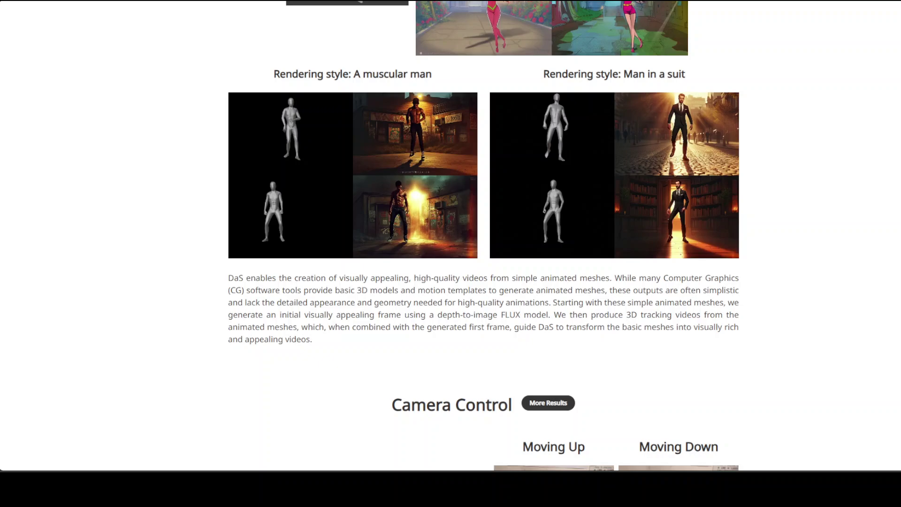
{"action": "scroll", "coordinate": [484, 254], "scroll_direction": "down", "scroll_amount": 3}
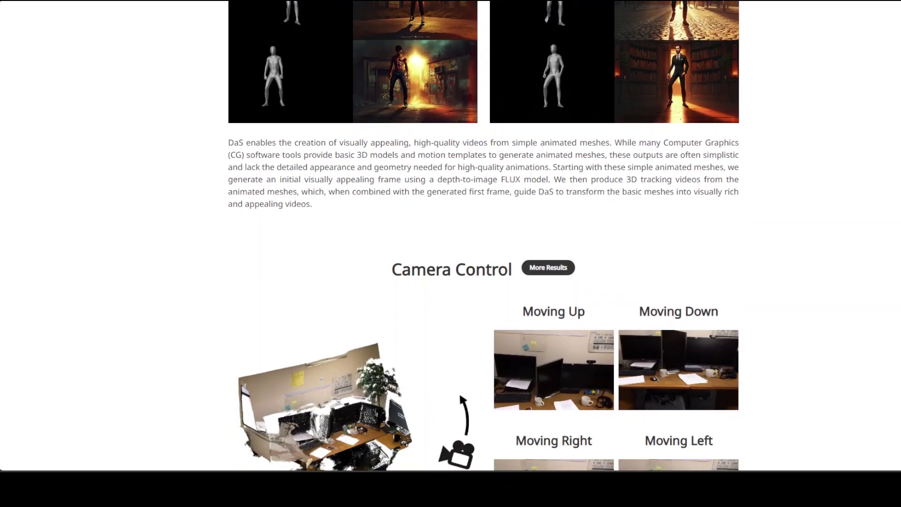
{"action": "scroll", "coordinate": [483, 253], "scroll_direction": "down", "scroll_amount": 1}
{"action": "scroll", "coordinate": [484, 253], "scroll_direction": "down", "scroll_amount": 3}
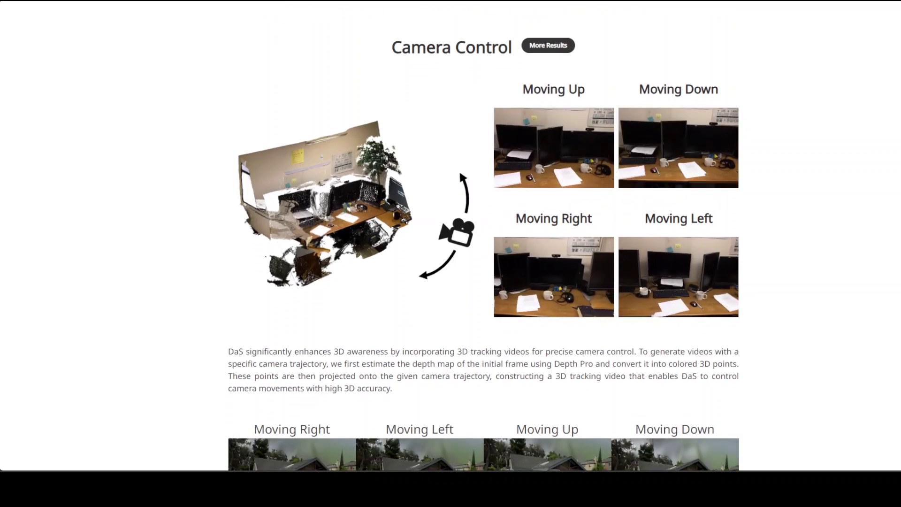
{"action": "scroll", "coordinate": [483, 253], "scroll_direction": "down", "scroll_amount": 1}
{"action": "scroll", "coordinate": [483, 253], "scroll_direction": "down", "scroll_amount": 4}
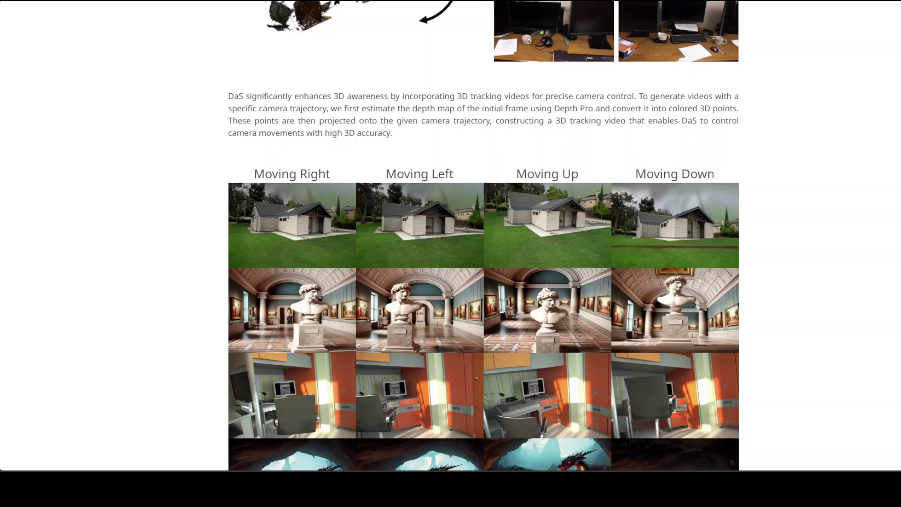
{"action": "scroll", "coordinate": [484, 253], "scroll_direction": "down", "scroll_amount": 1}
{"action": "scroll", "coordinate": [483, 254], "scroll_direction": "down", "scroll_amount": 2}
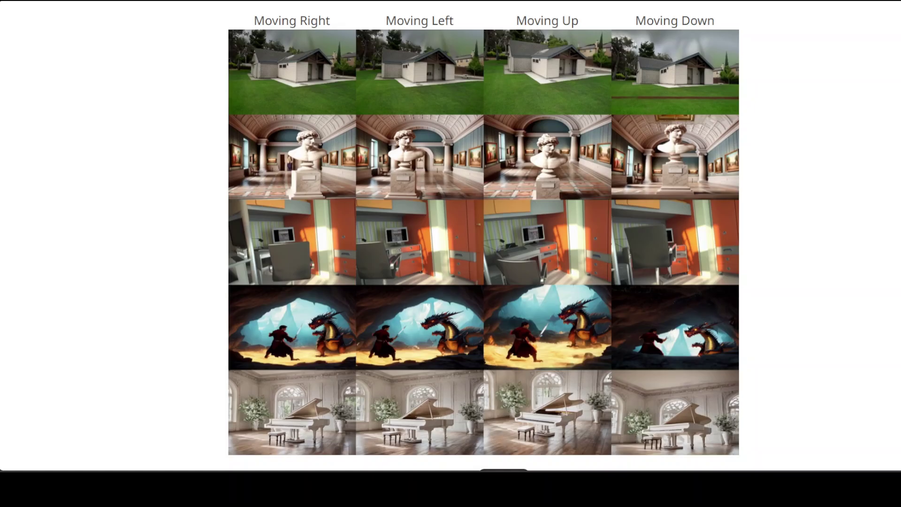
{"action": "scroll", "coordinate": [483, 235], "scroll_direction": "down", "scroll_amount": 9}
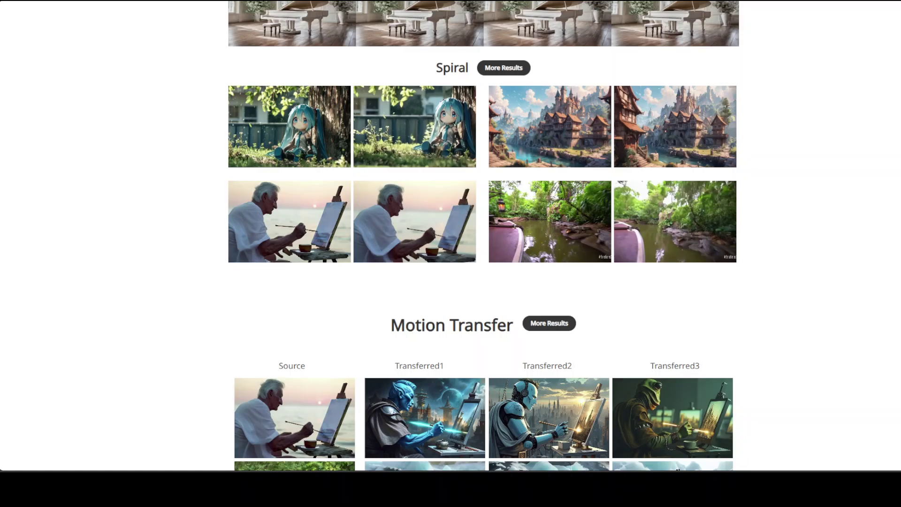
{"action": "scroll", "coordinate": [484, 234], "scroll_direction": "down", "scroll_amount": 5}
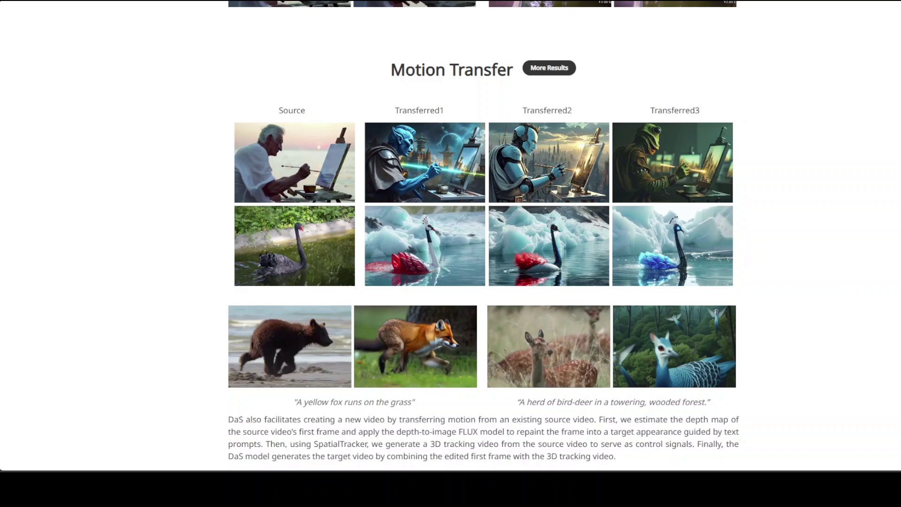
{"action": "scroll", "coordinate": [484, 254], "scroll_direction": "down", "scroll_amount": 4}
Scroll back up to the mesh-to-video examples with muscular man and man-in-a-suit styles
{"action": "scroll", "coordinate": [483, 253], "scroll_direction": "up", "scroll_amount": 5}
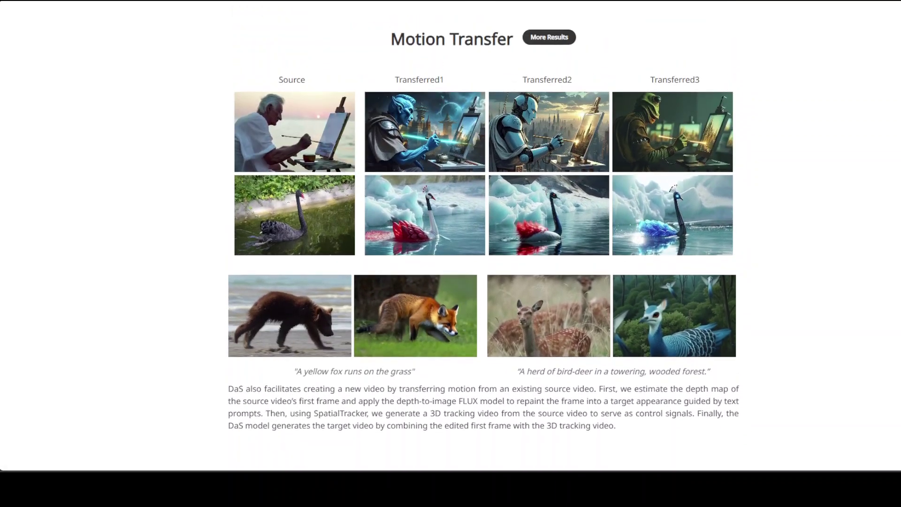
{"action": "scroll", "coordinate": [484, 253], "scroll_direction": "down", "scroll_amount": 1}
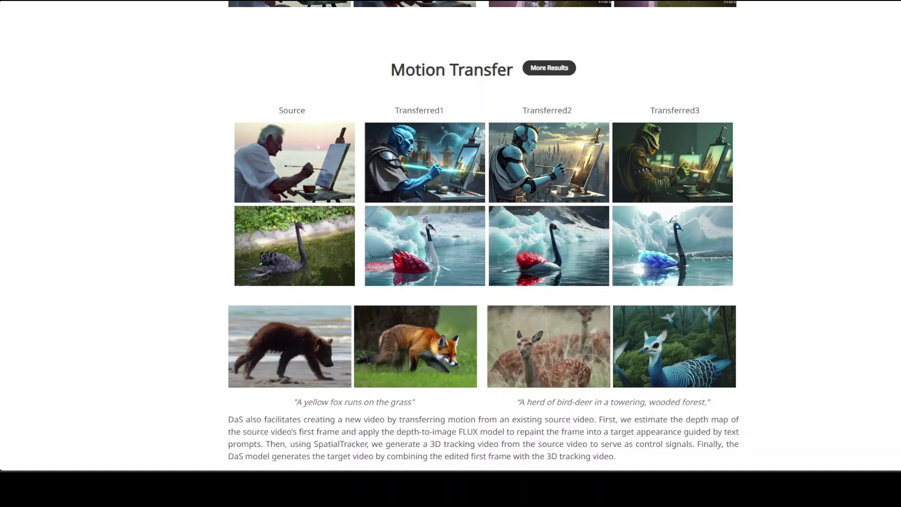
{"action": "scroll", "coordinate": [484, 253], "scroll_direction": "up", "scroll_amount": 10}
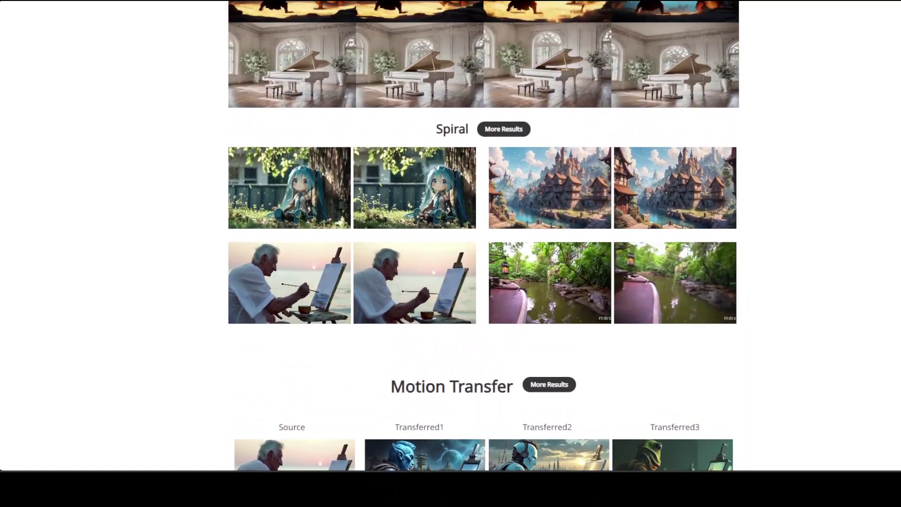
{"action": "scroll", "coordinate": [484, 253], "scroll_direction": "up", "scroll_amount": 14}
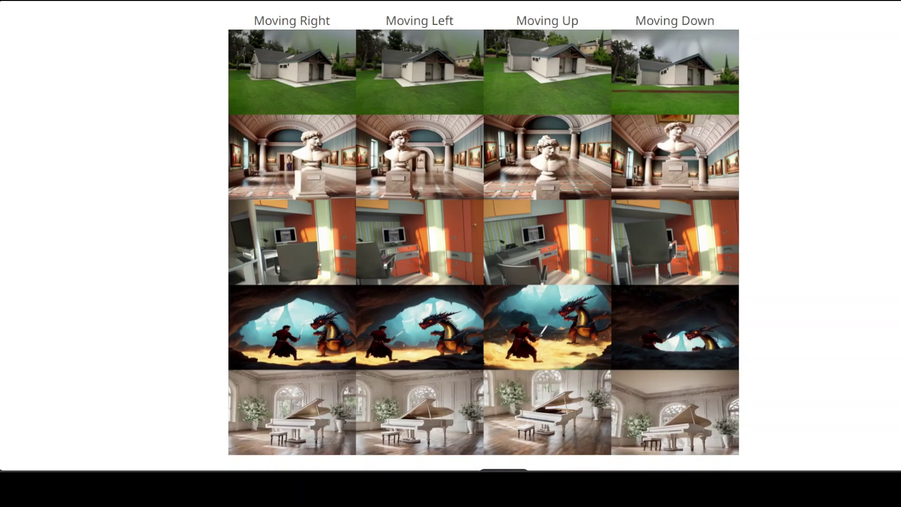
{"action": "scroll", "coordinate": [483, 253], "scroll_direction": "up", "scroll_amount": 15}
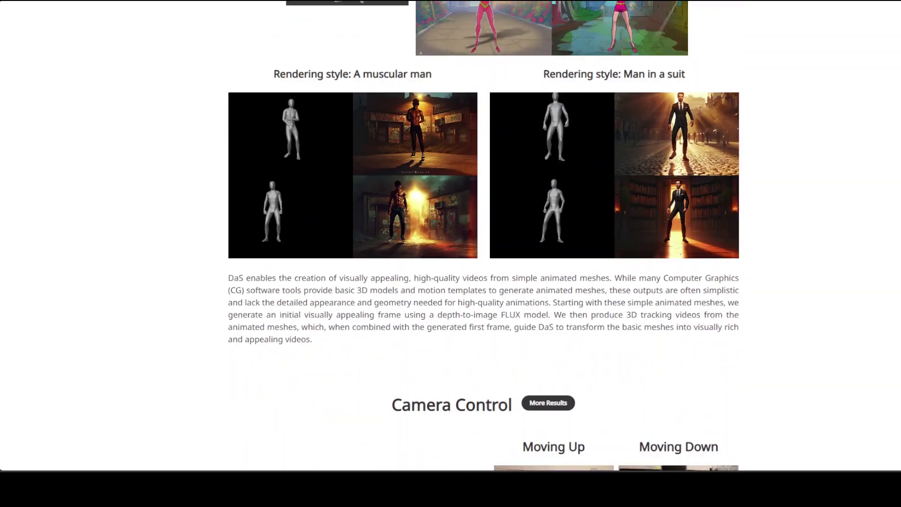